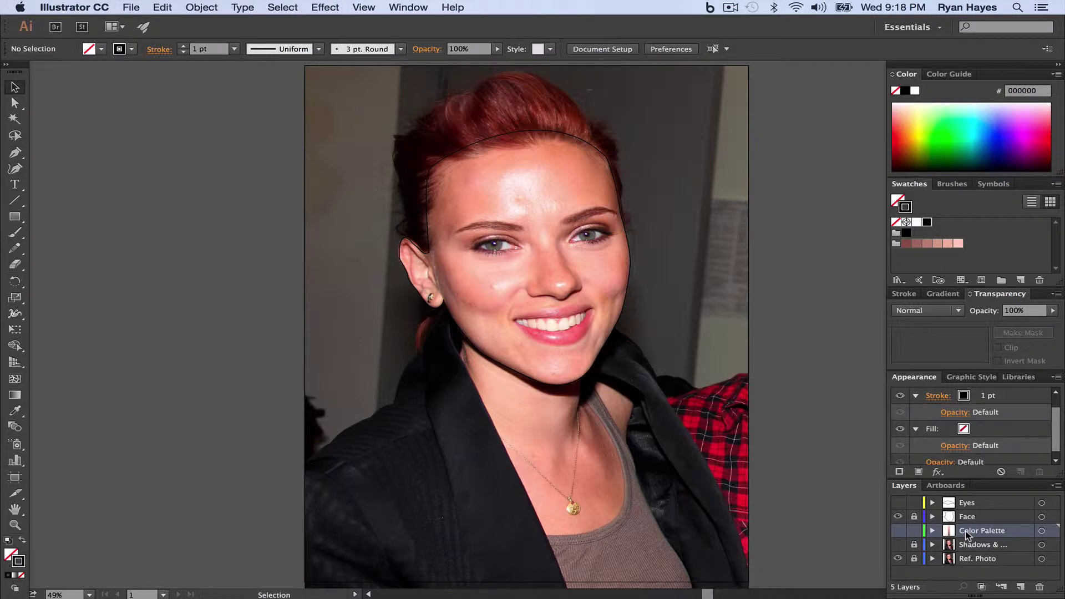
Show the Color Palette layer and zoom to about 152% on the eyes and skin swatches.
click(898, 530)
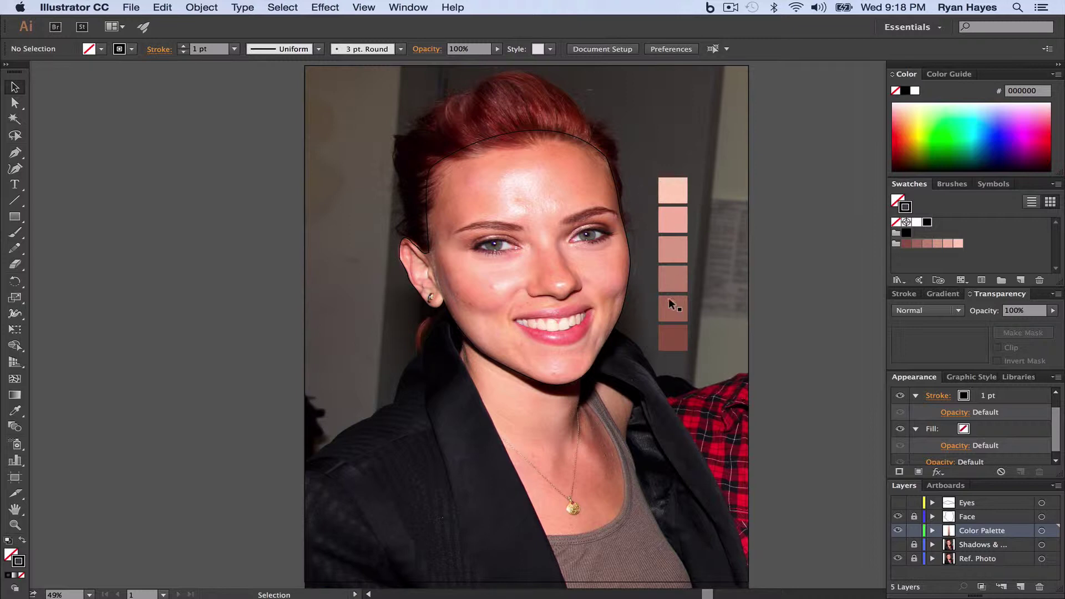
click(15, 524)
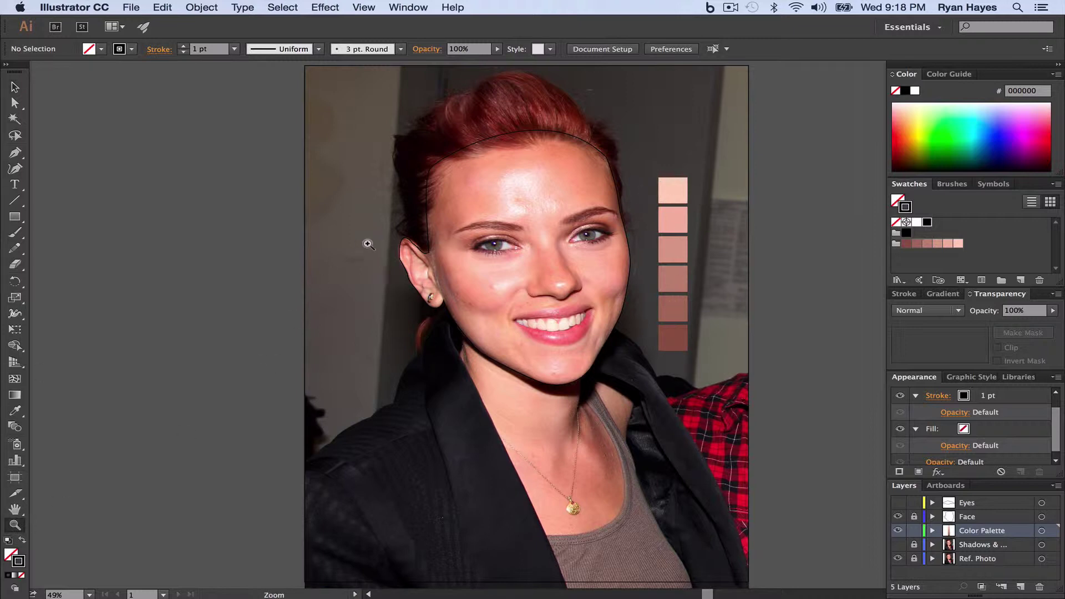
drag(475, 232, 632, 357)
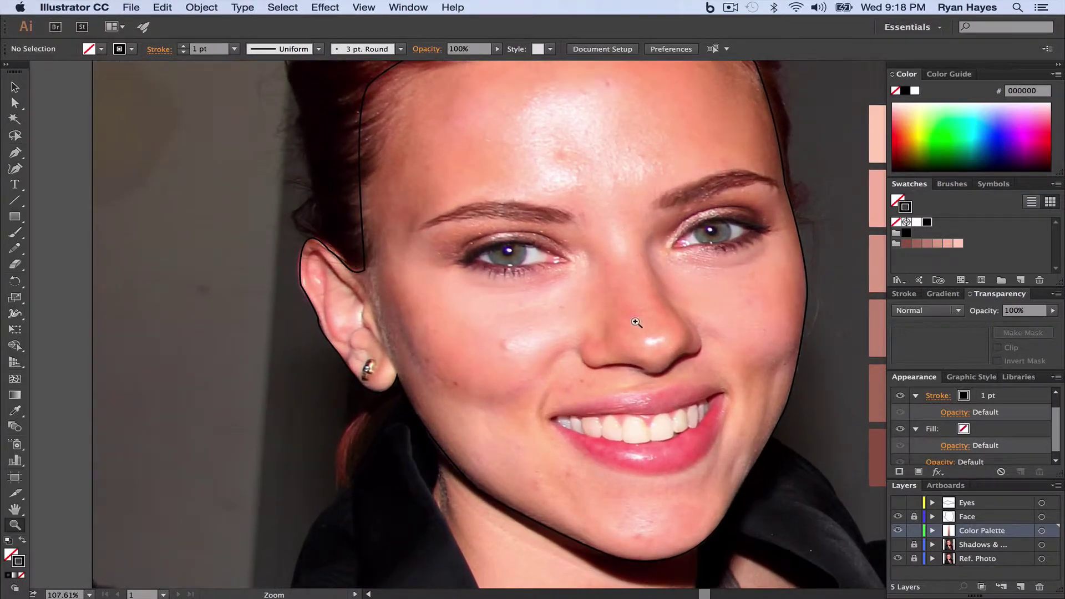
drag(647, 305, 443, 304)
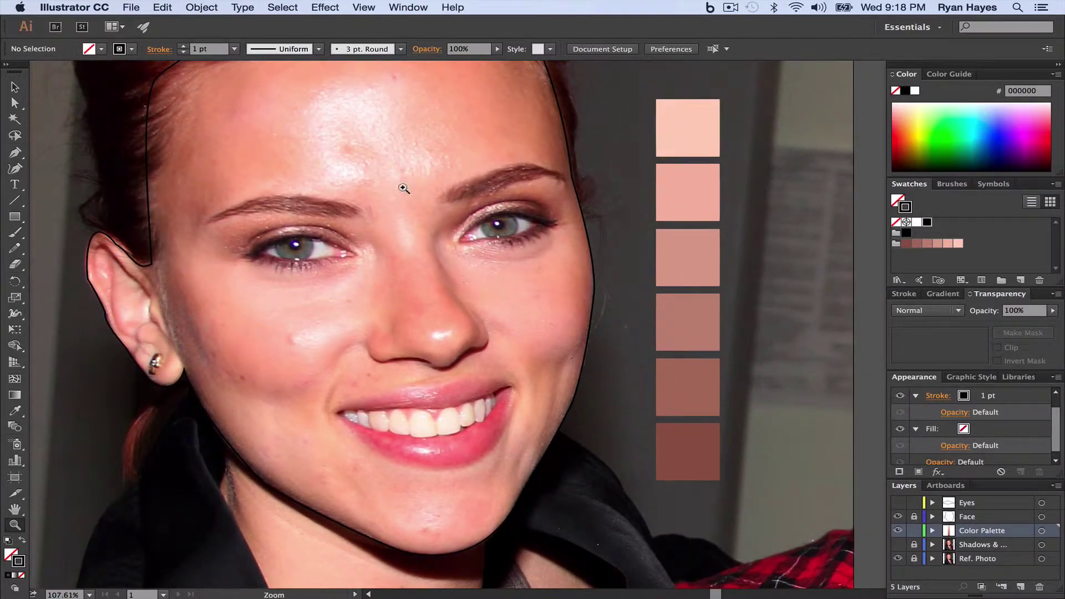
drag(294, 232, 411, 394)
drag(487, 261, 349, 238)
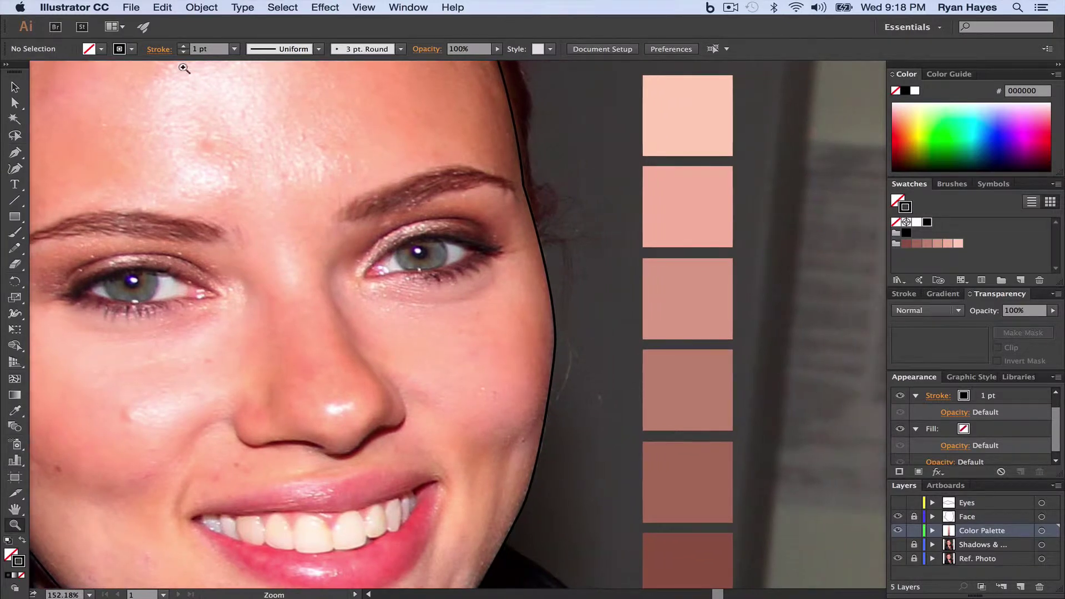
click(15, 87)
Duplicate the top skin swatch to its right and fill the copy with the left iris's grey.
click(678, 109)
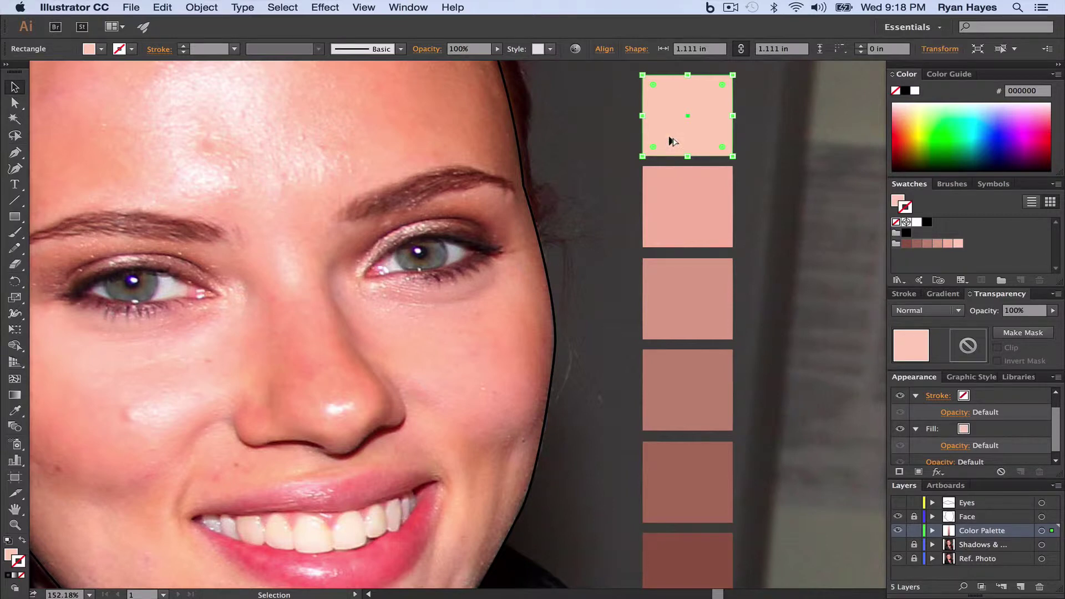
drag(678, 143, 778, 137)
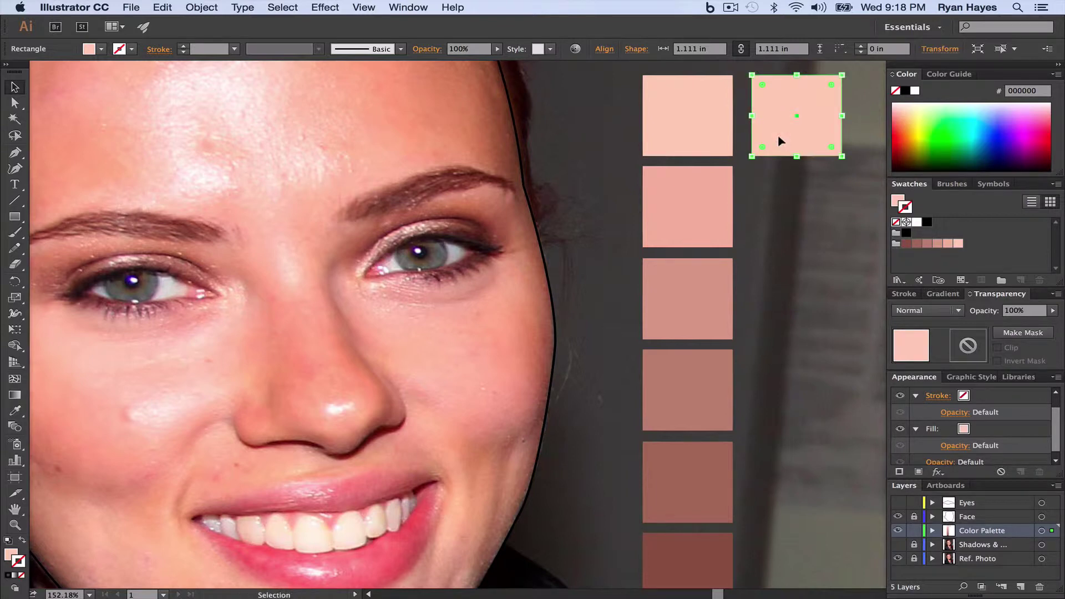
click(17, 415)
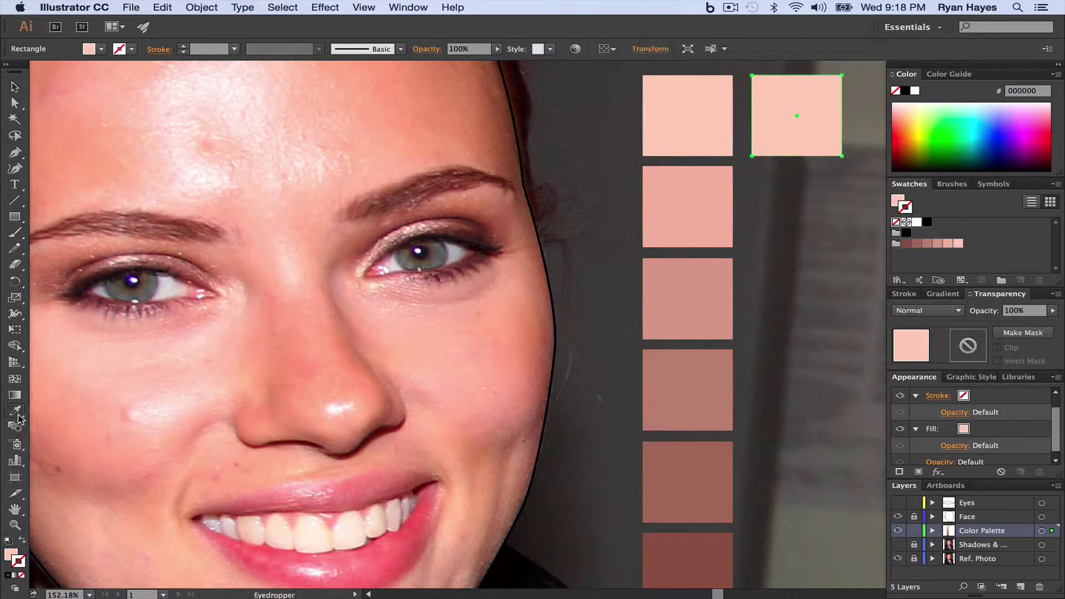
click(151, 287)
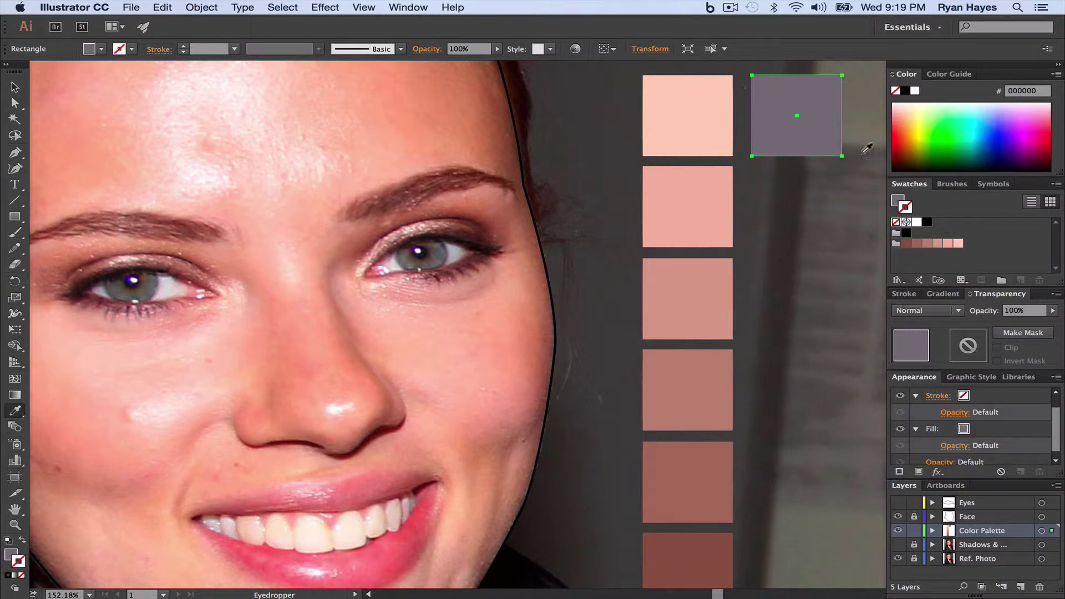
In the Color Picker, shift the square's grey fill to light teal 69A3A0.
click(898, 203)
double_click(897, 203)
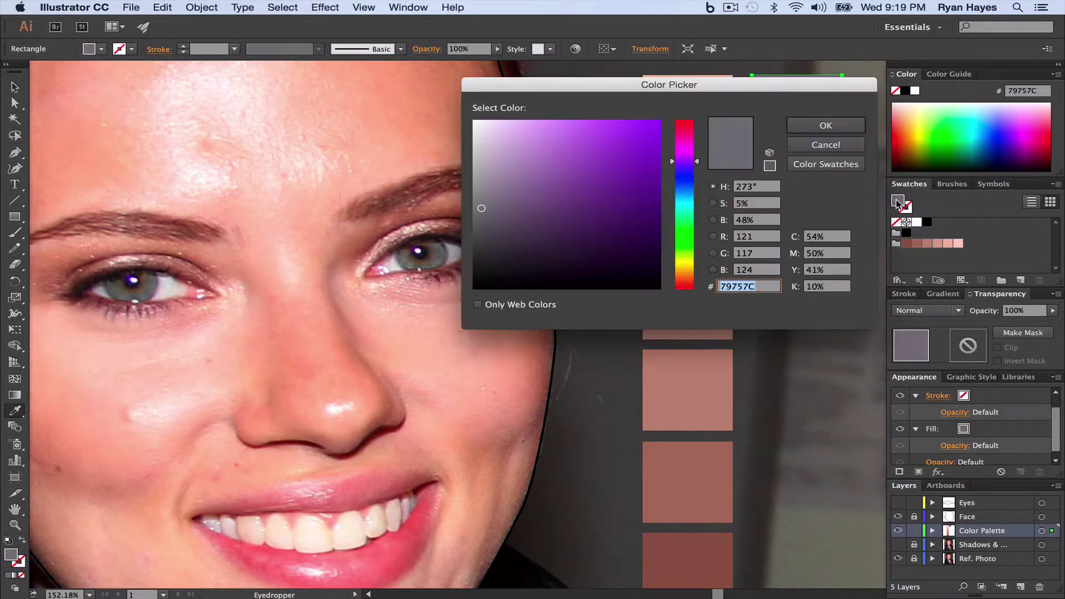
click(481, 208)
click(493, 207)
drag(696, 161, 691, 177)
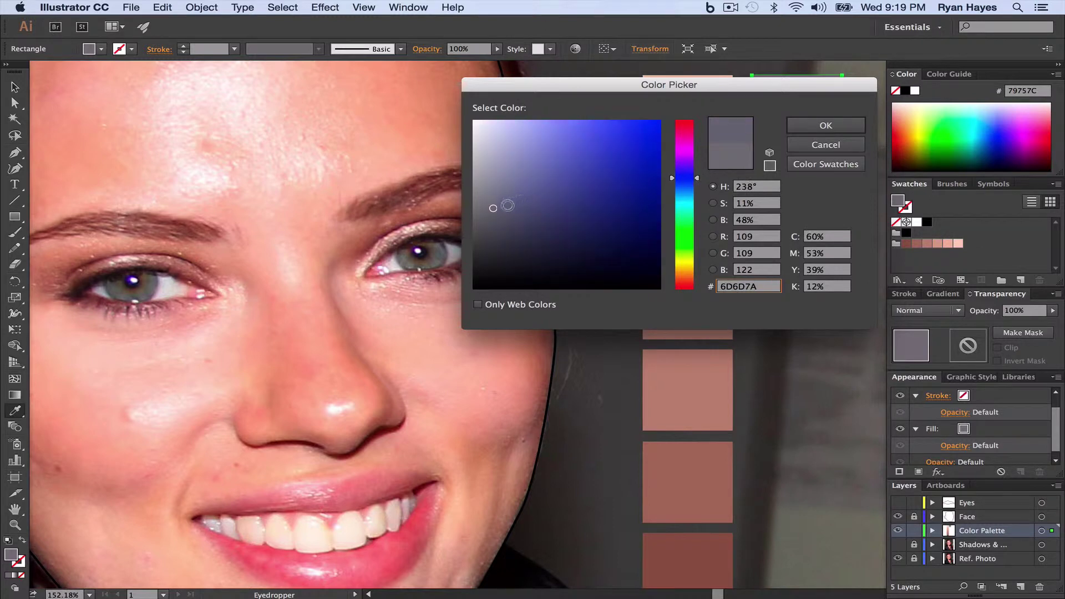
mouse_move(493, 208)
mouse_down()
mouse_move(521, 207)
mouse_move(536, 174)
mouse_up()
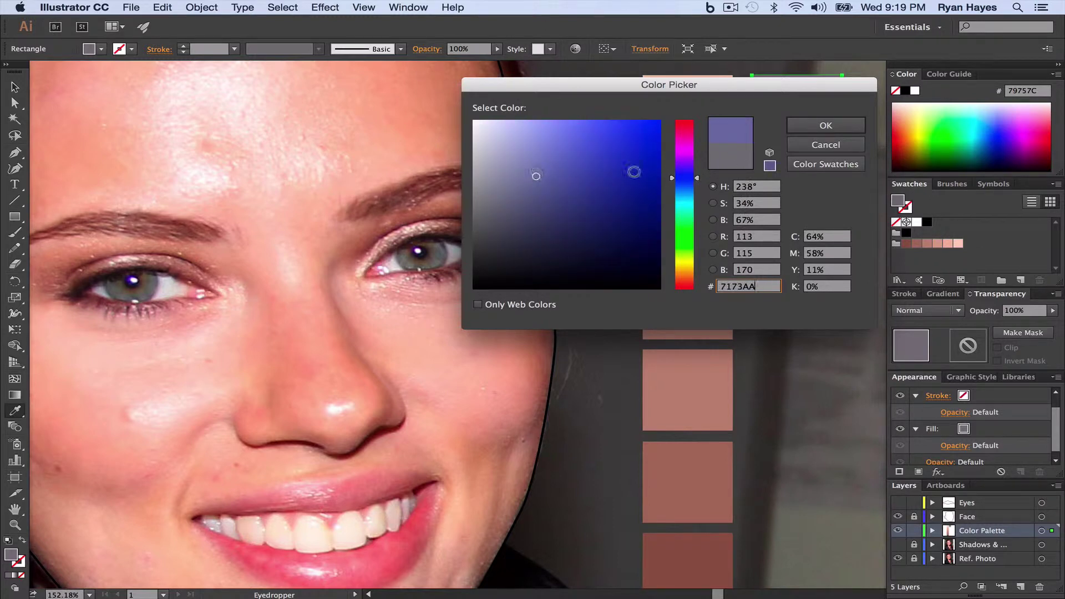
drag(697, 178, 696, 194)
drag(539, 174, 540, 180)
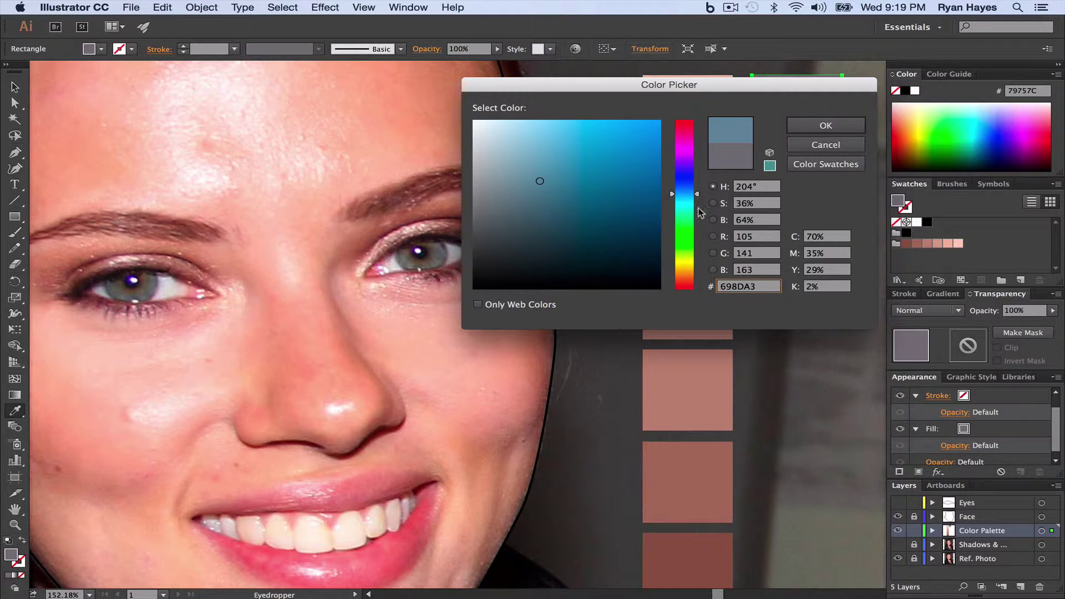
drag(697, 194, 697, 206)
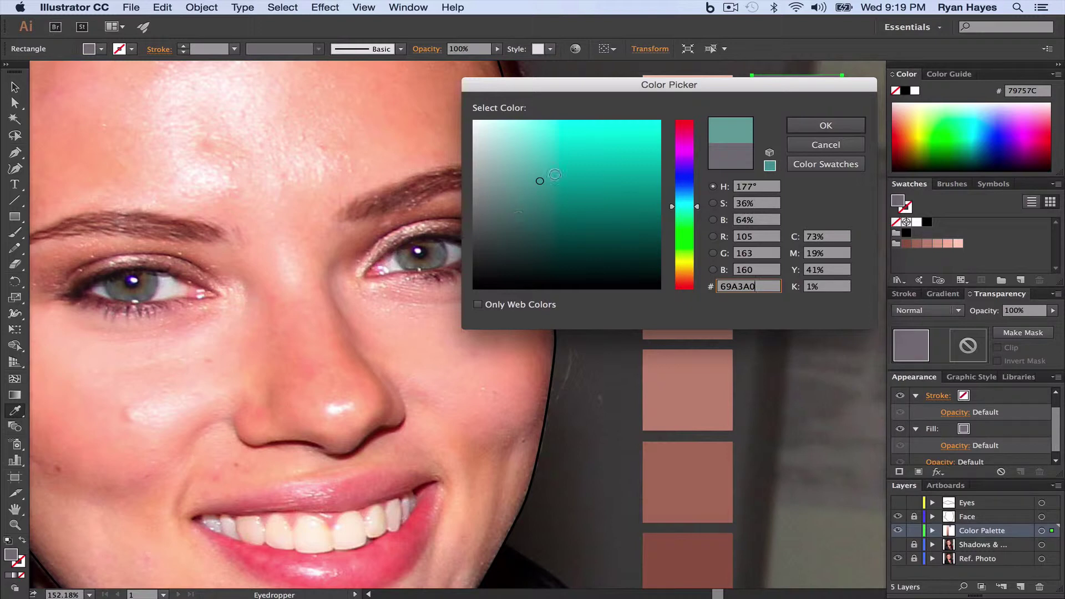
click(826, 125)
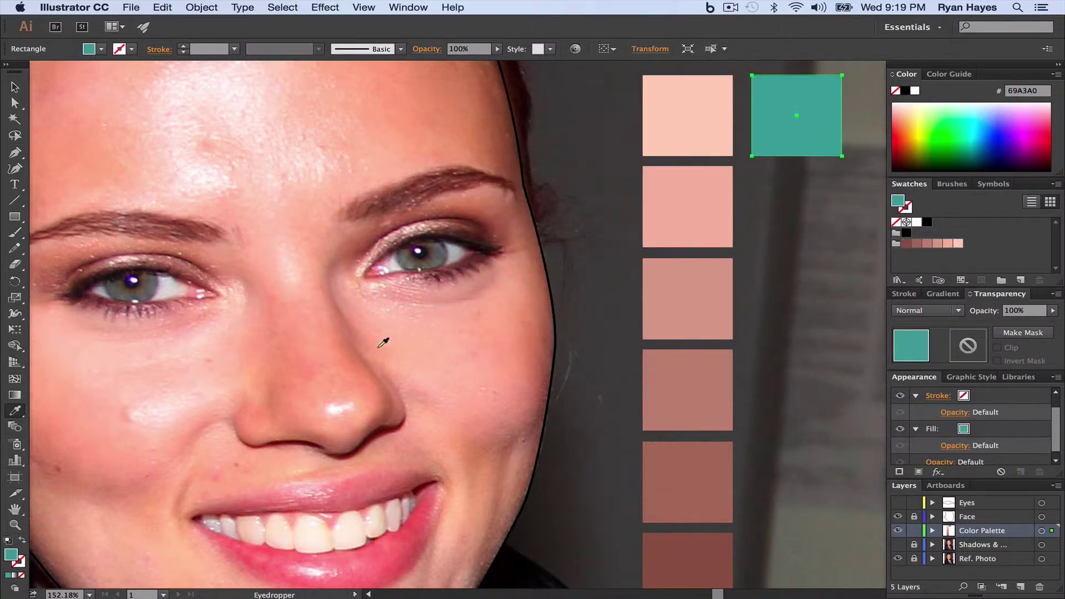
Copy the second skin square under the light teal, sample that teal, and darken it to 426663.
click(16, 87)
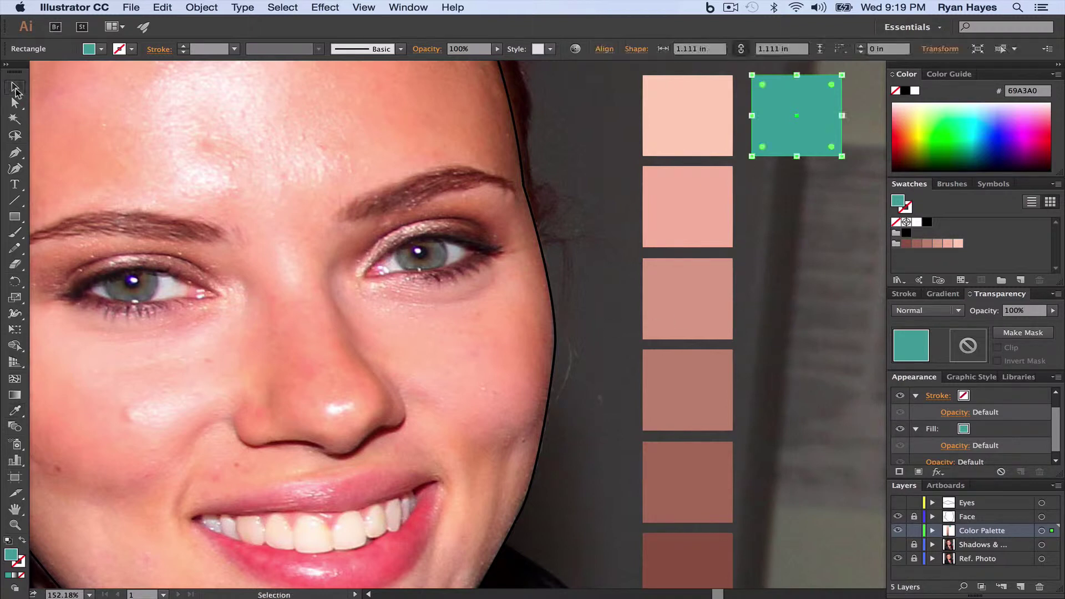
click(690, 203)
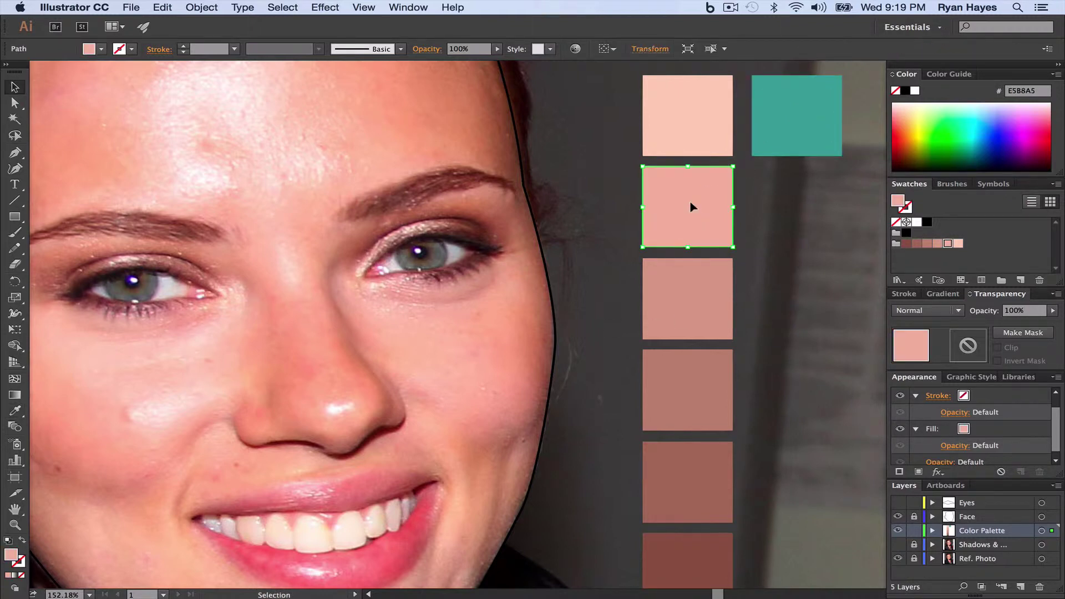
drag(691, 204, 801, 205)
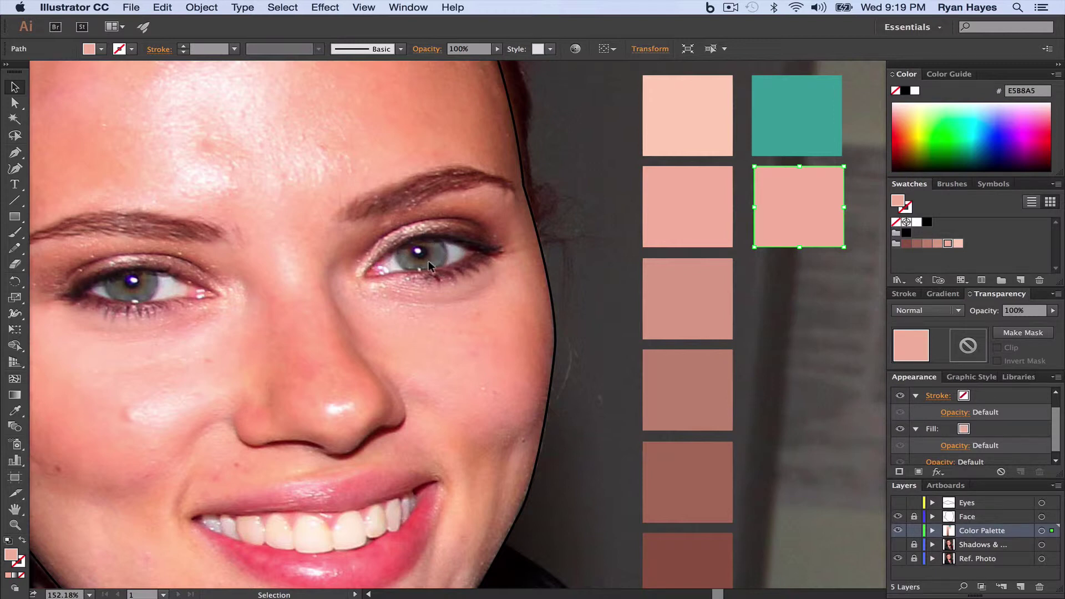
click(15, 410)
click(778, 125)
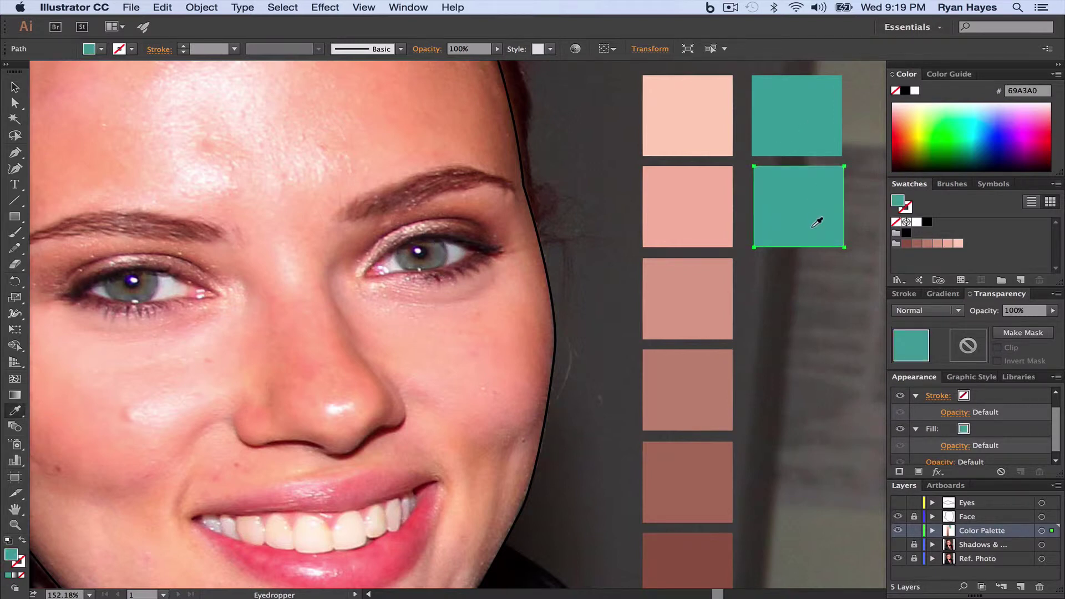
double_click(899, 202)
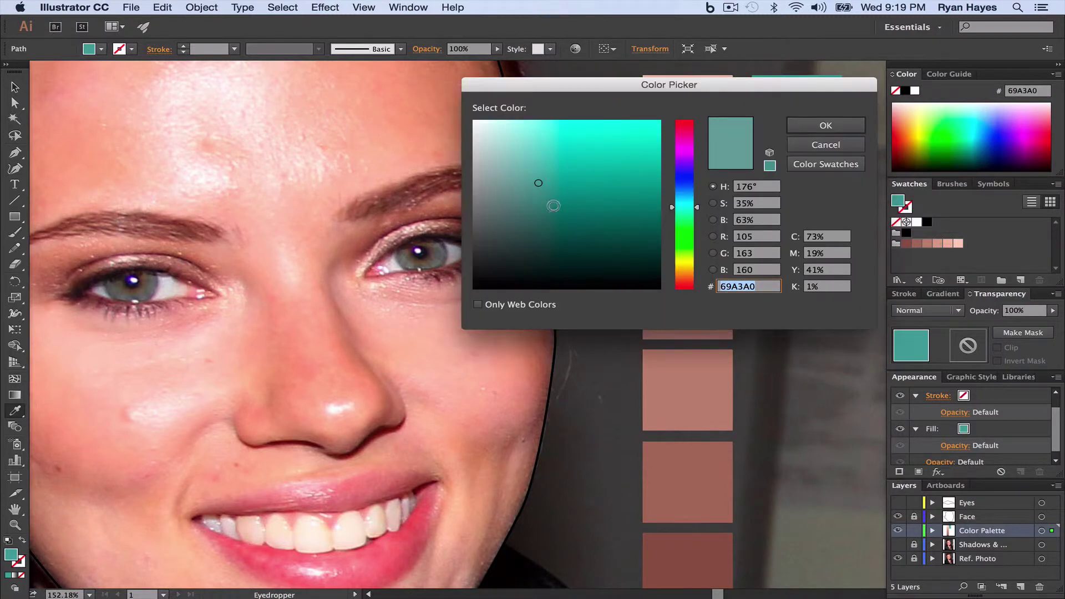
drag(537, 182, 540, 220)
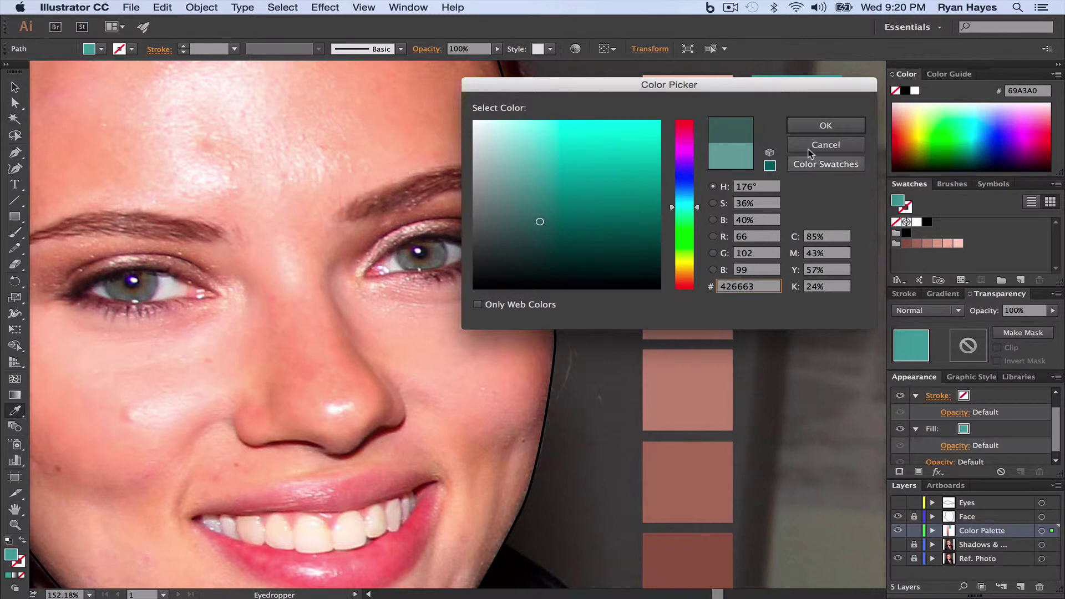
click(824, 127)
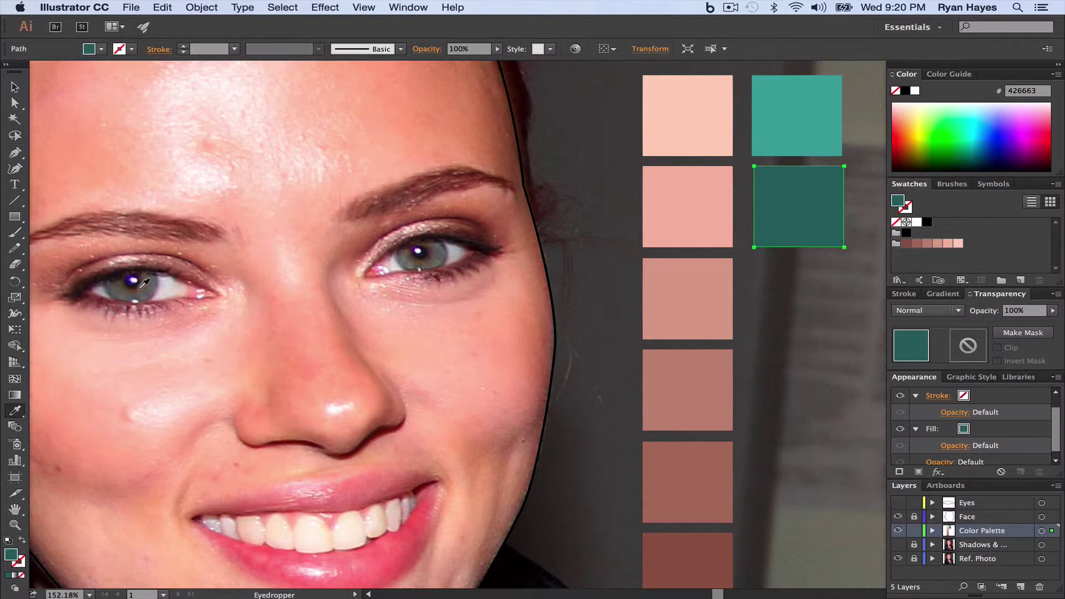
Copy the third skin square under the dark teal, sample the eye's brown, and enrich it to 684133.
click(15, 88)
click(706, 294)
drag(706, 294, 822, 300)
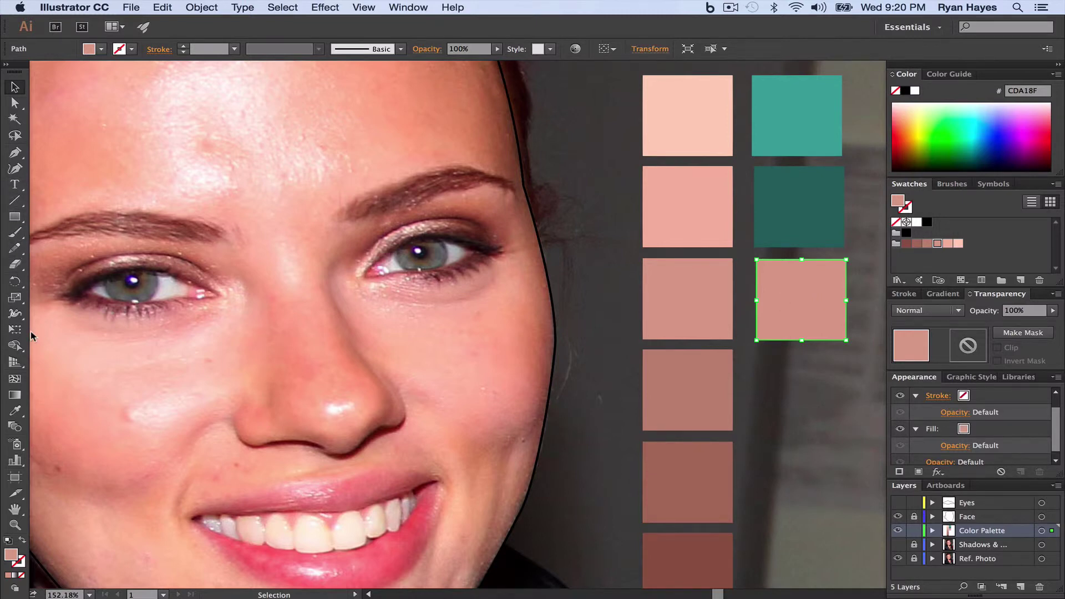
key(i)
click(132, 288)
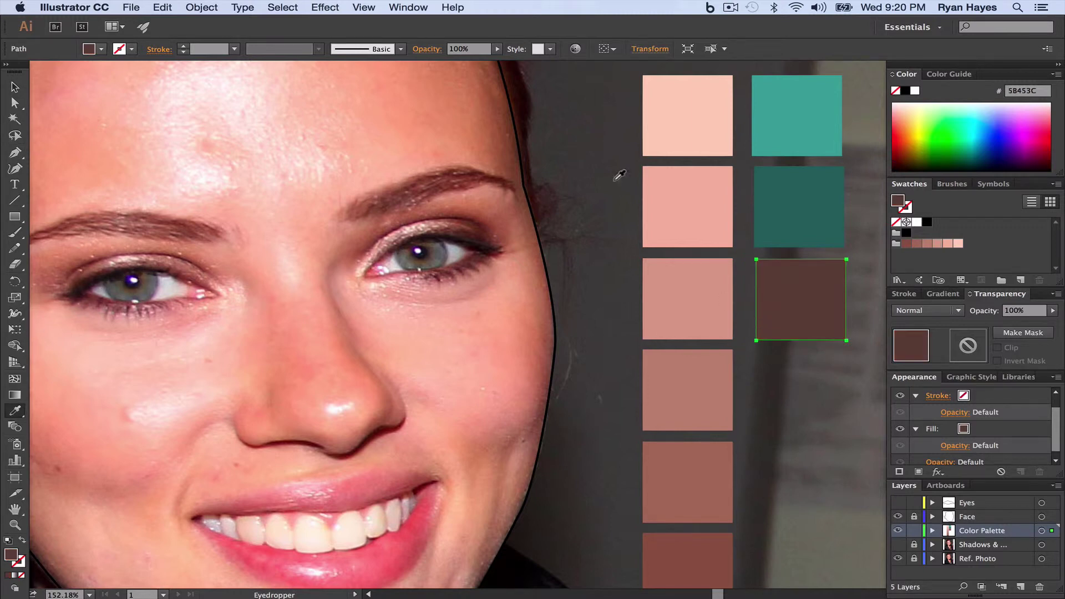
double_click(898, 201)
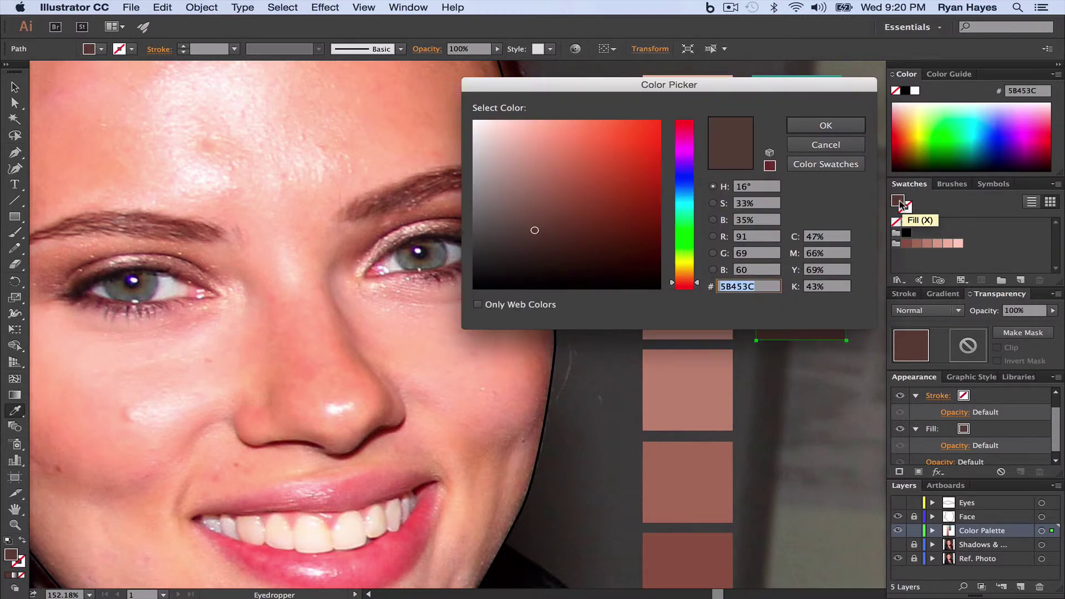
mouse_move(535, 228)
mouse_down()
mouse_move(580, 210)
mouse_move(568, 217)
mouse_up()
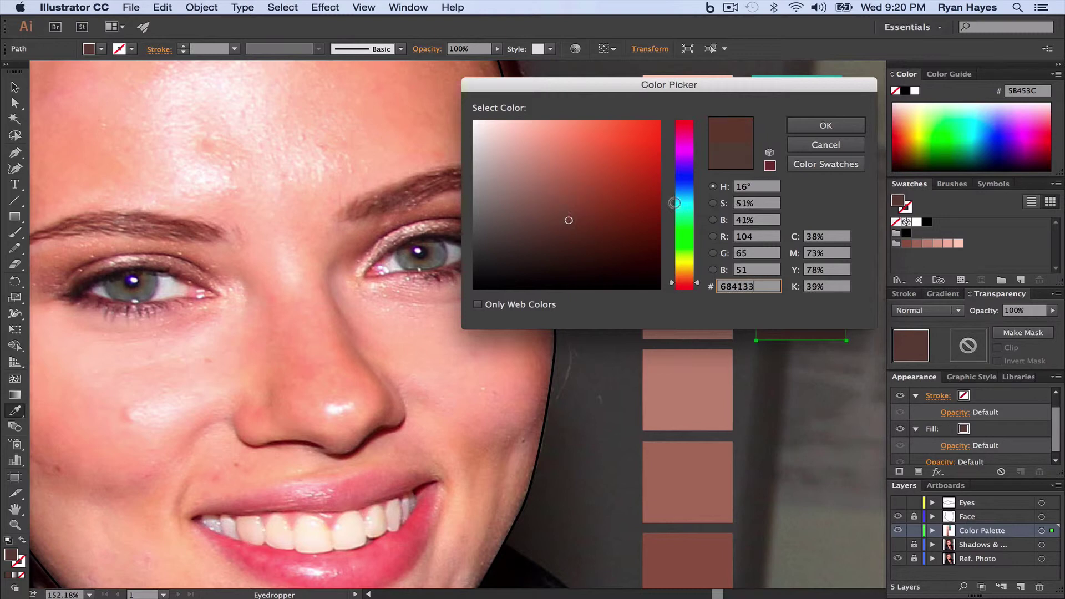
click(821, 127)
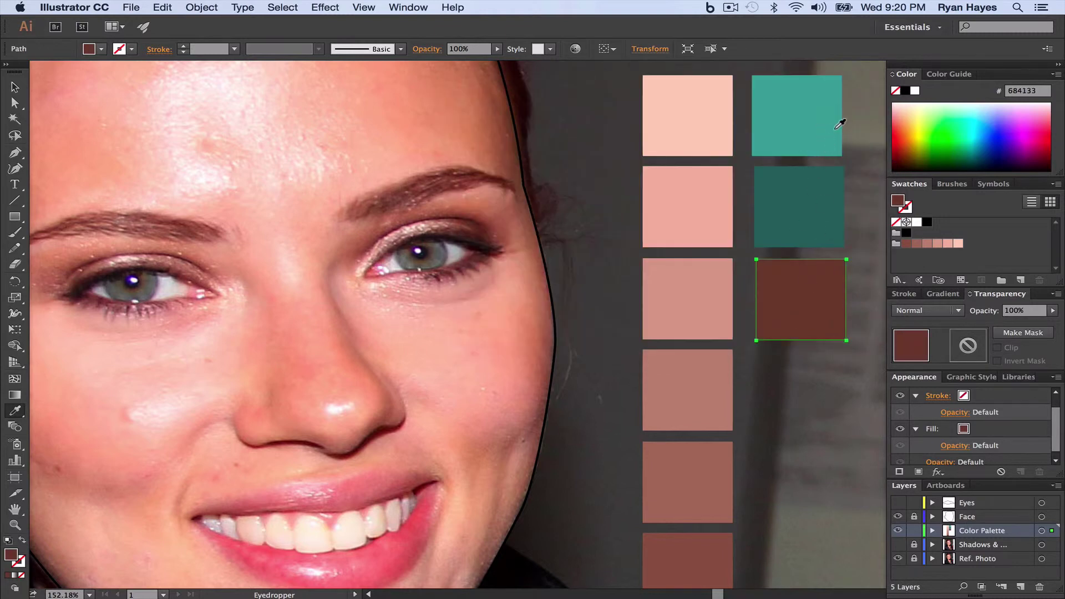
click(14, 87)
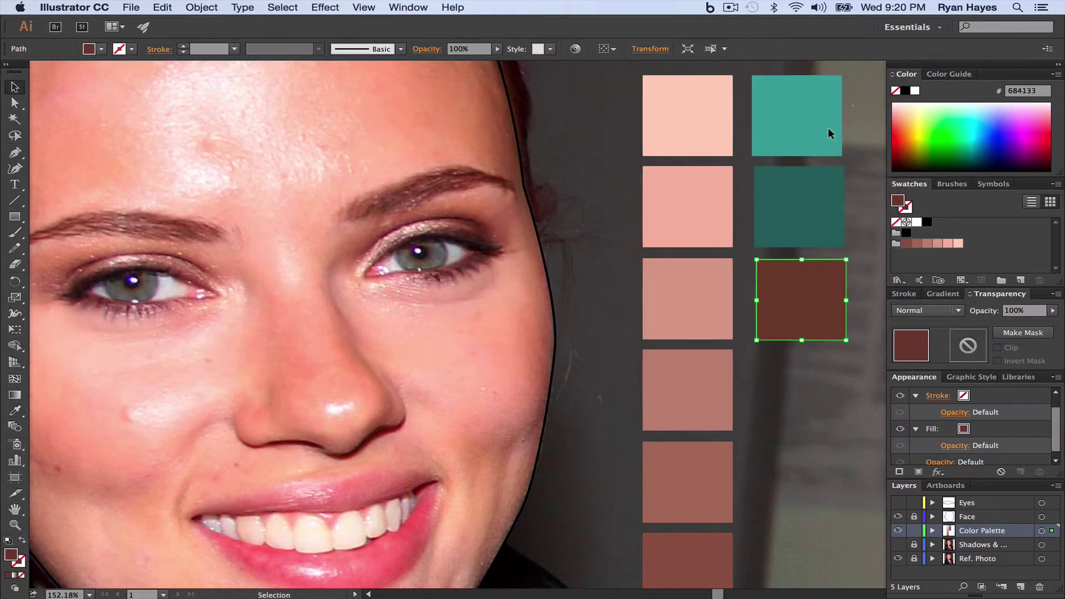
Select the three eye squares and save them as a new color group named 'Eyes'.
drag(817, 157, 794, 294)
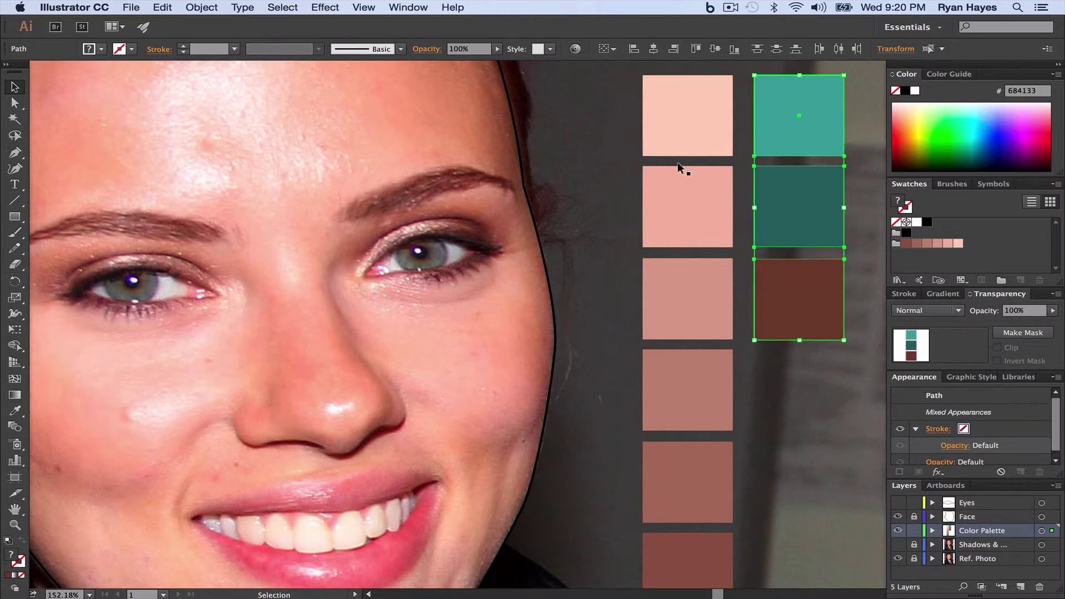
click(1000, 281)
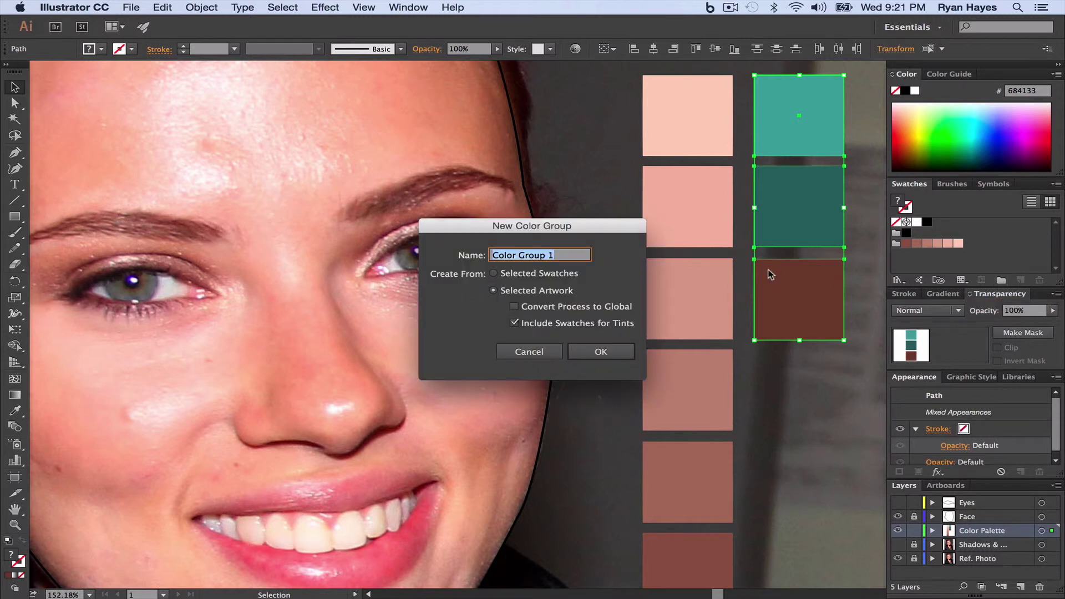
text(Eyes)
click(605, 354)
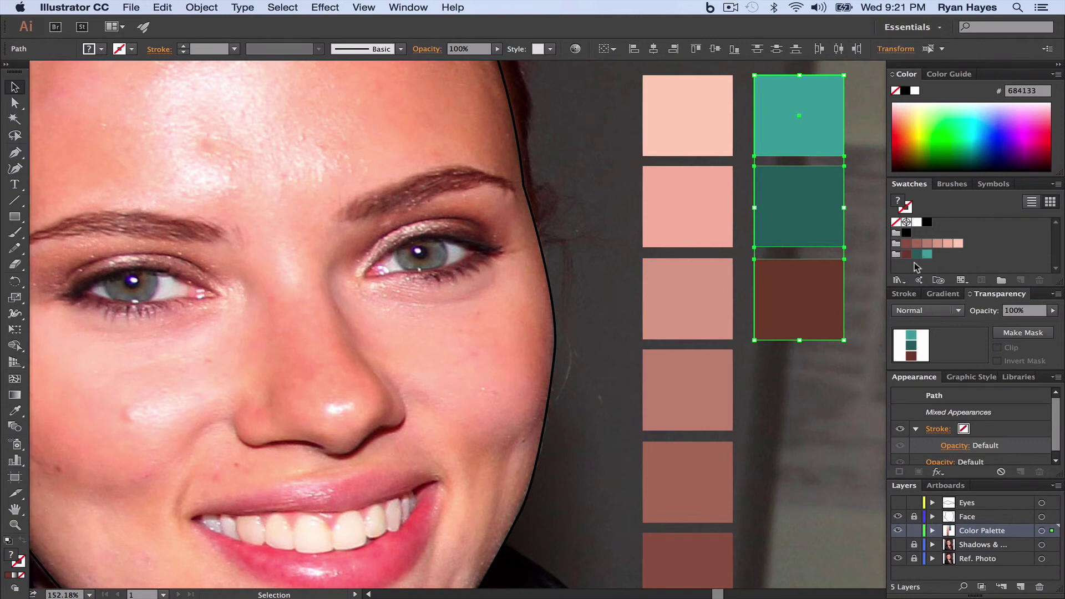
Lock the Color Palette layer, then hide it.
click(914, 531)
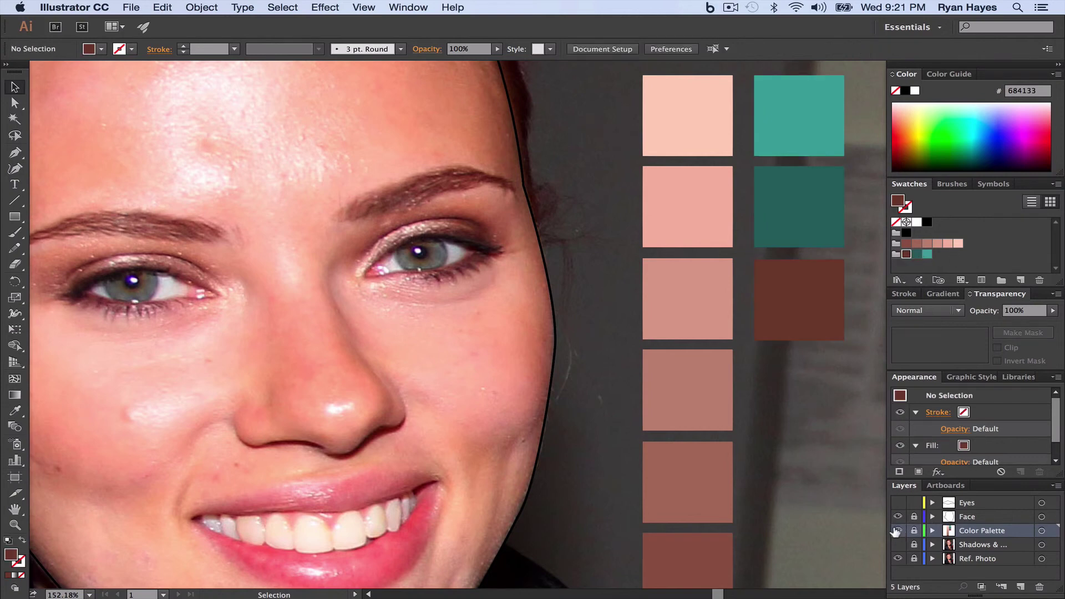
click(897, 531)
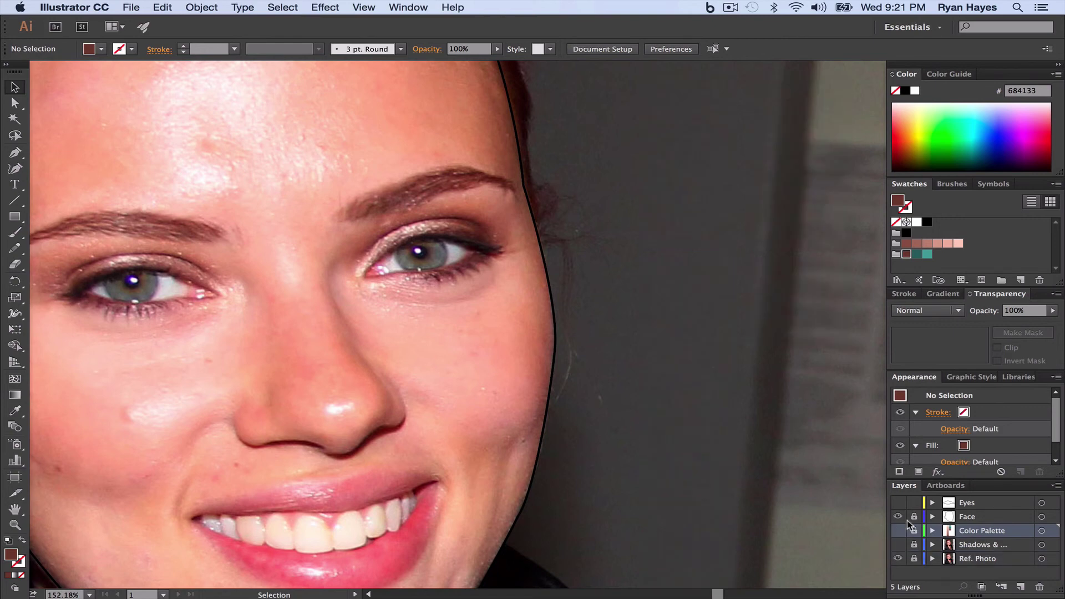